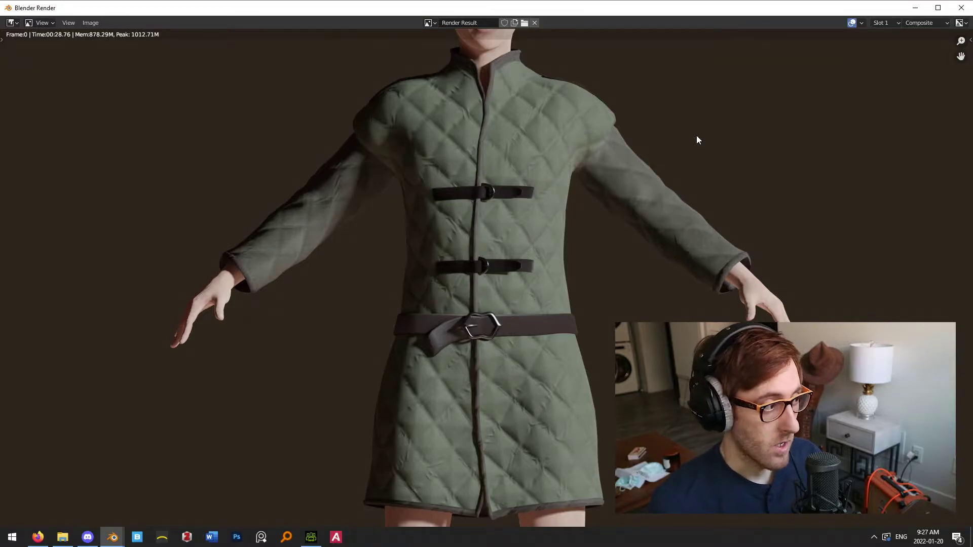
Zoom in and out on the finished render of the gambeson character.
scroll(671, 139, "up", 3)
scroll(637, 165, "down", 4)
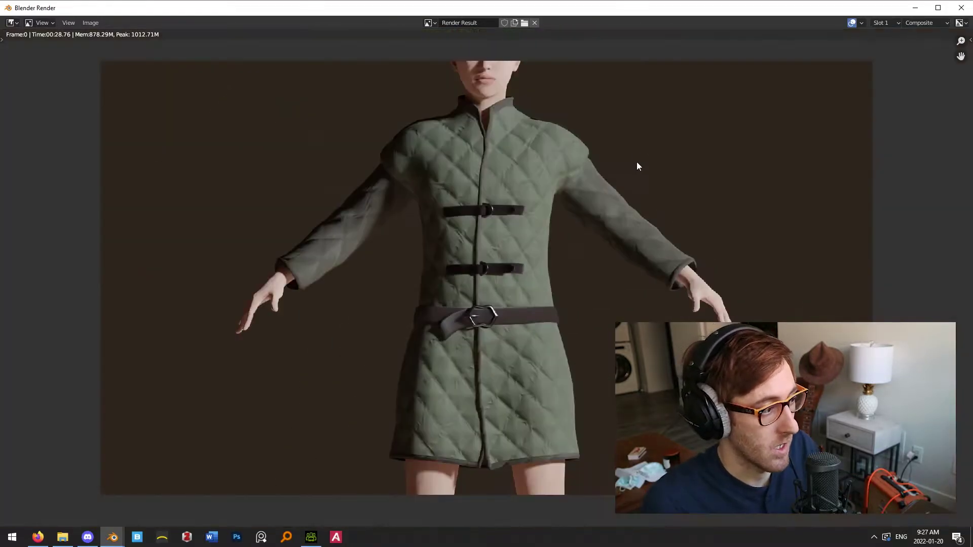
scroll(577, 193, "up", 1)
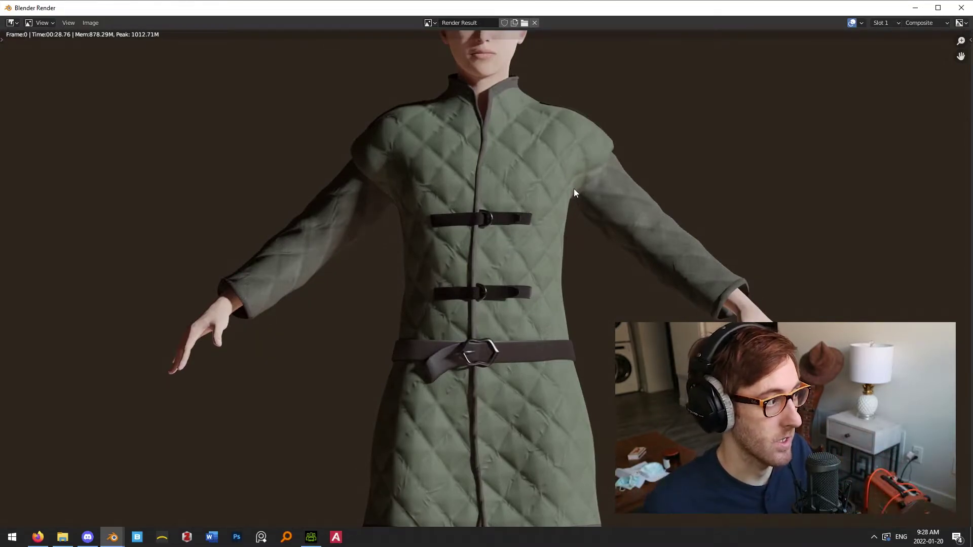
Close the render window and zoom around the Front Material's quilt-and-muslin normal map nodes.
left_click(961, 8)
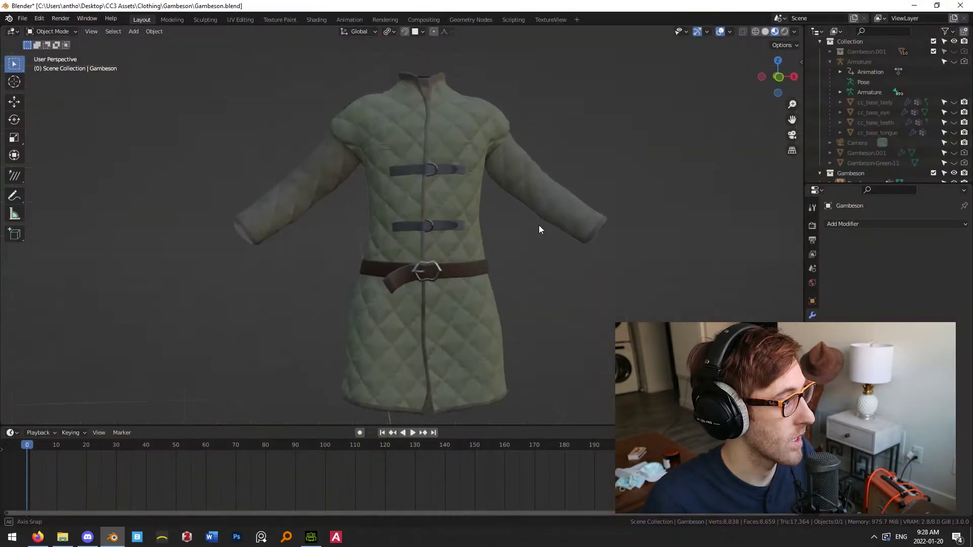
scroll(508, 258, "up", 6)
scroll(487, 231, "up", 2)
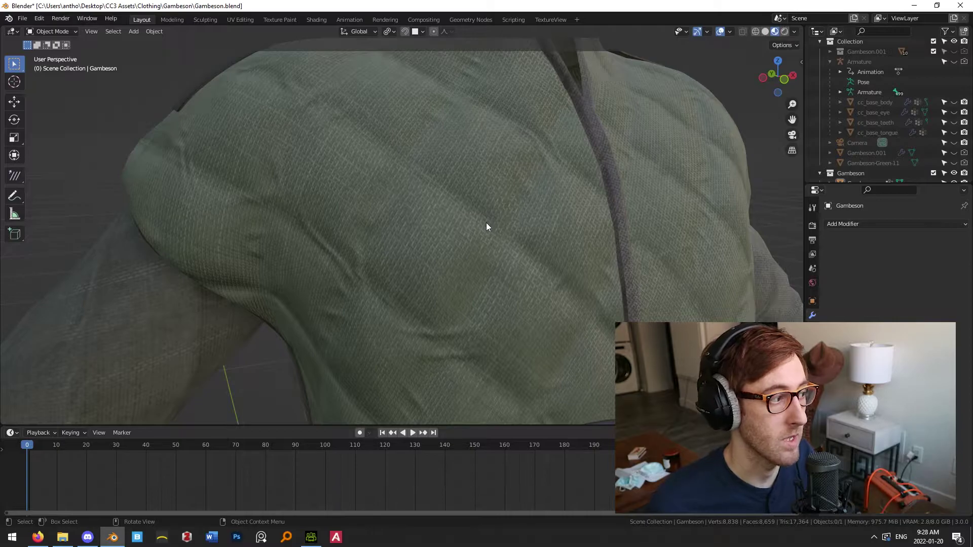
scroll(485, 223, "up", 2)
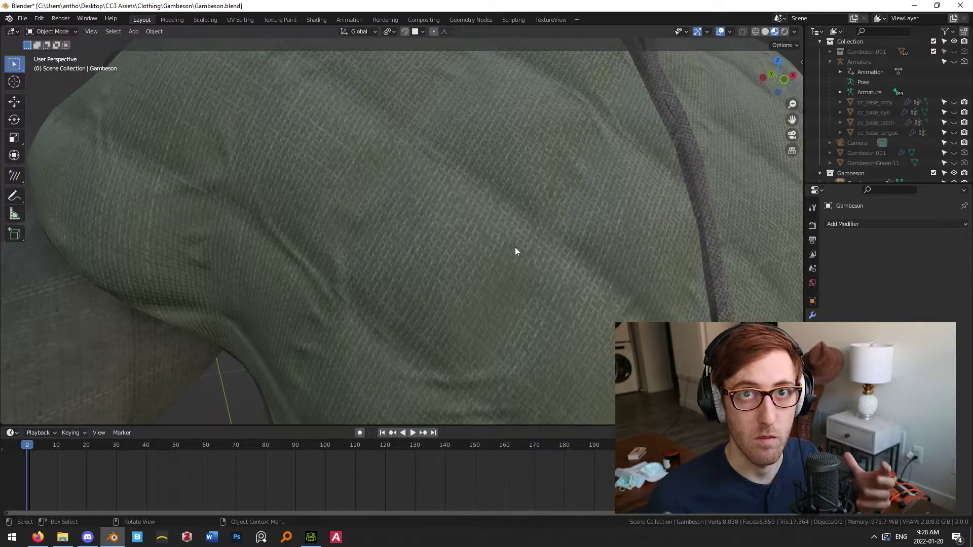
scroll(565, 287, "down", 6)
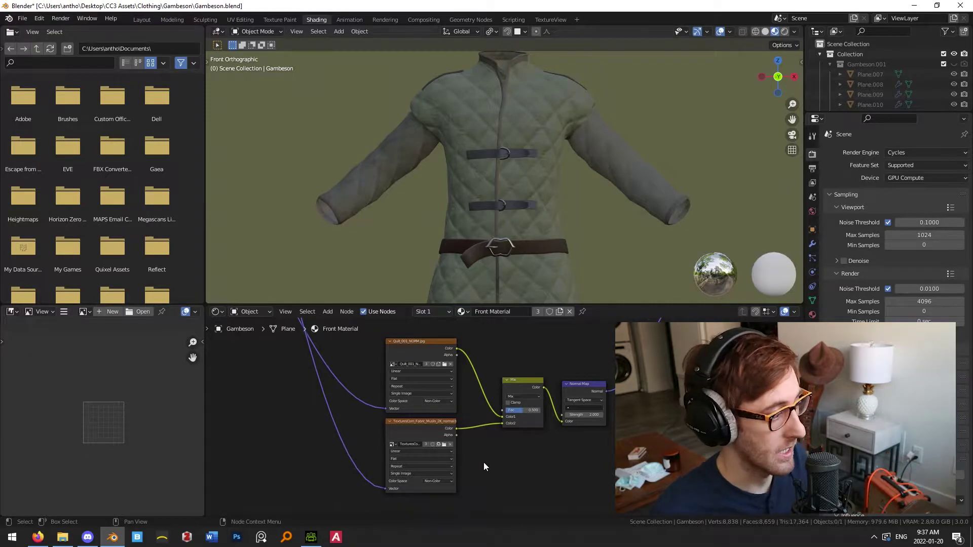
Preview the quilt and muslin normal textures and nudge the Mix node slightly left.
left_click(431, 353)
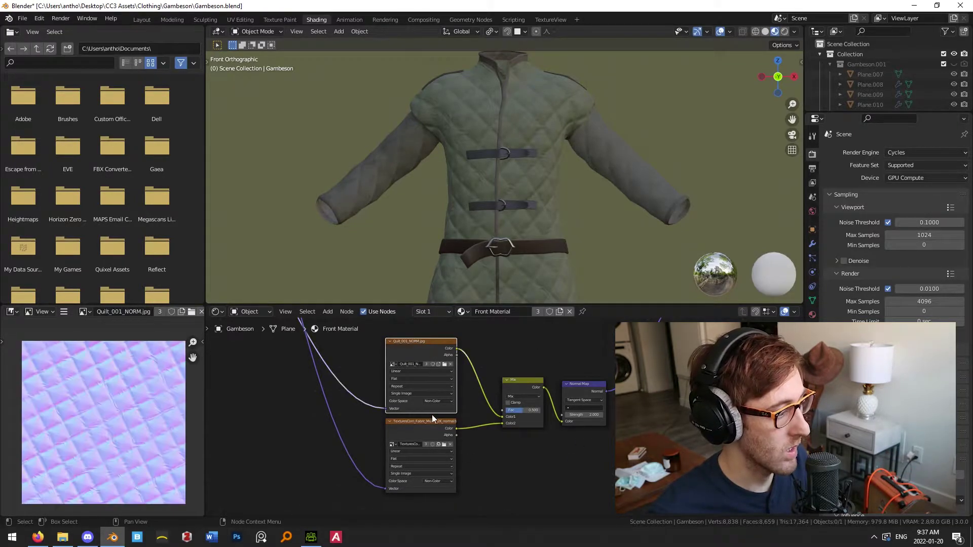
left_click(436, 442)
left_click_drag(523, 387, 513, 387)
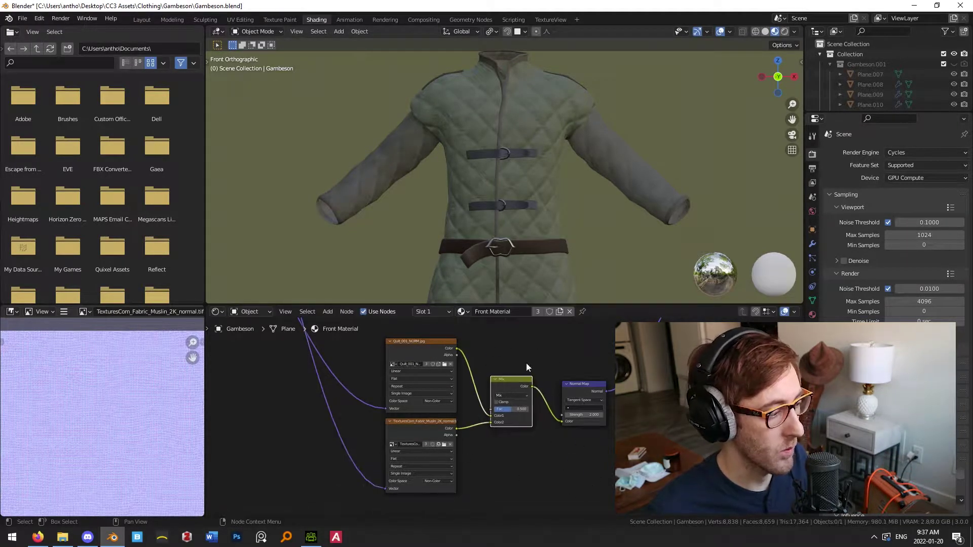
scroll(530, 366, "up", 2)
middle_click_drag(549, 406, 458, 416)
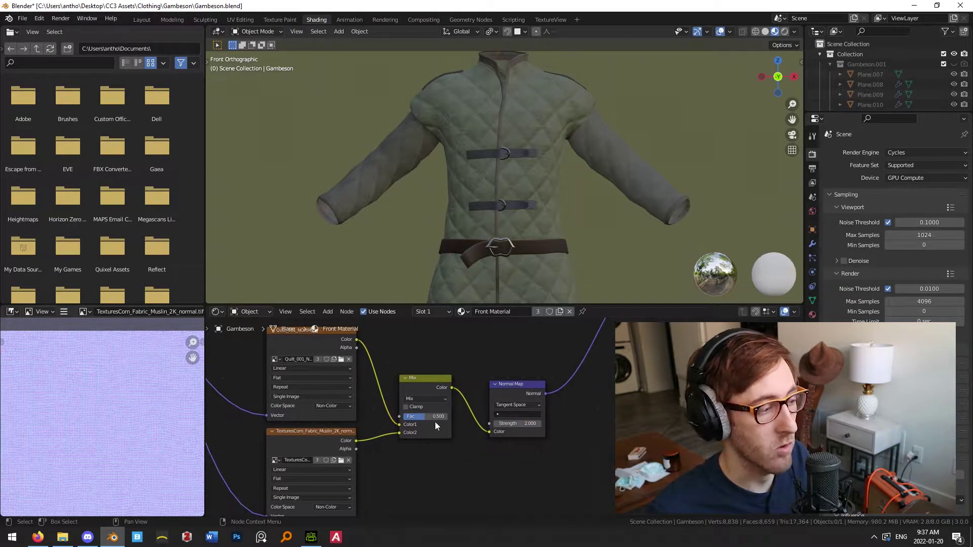
Pan across the Principled BSDF and texture nodes, then switch to the Compositing workspace.
scroll(531, 371, "down", 1)
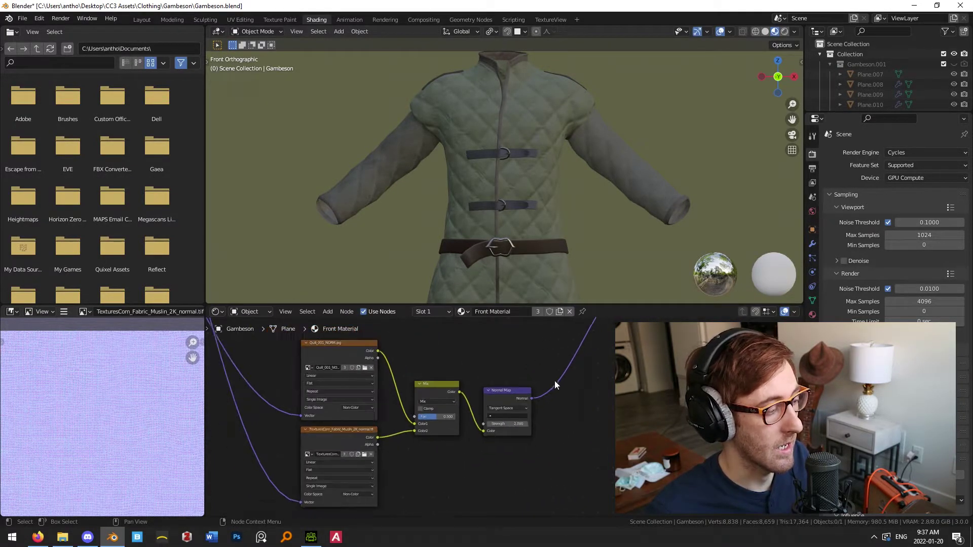
scroll(563, 418, "down", 1)
middle_click_drag(562, 418, 485, 511)
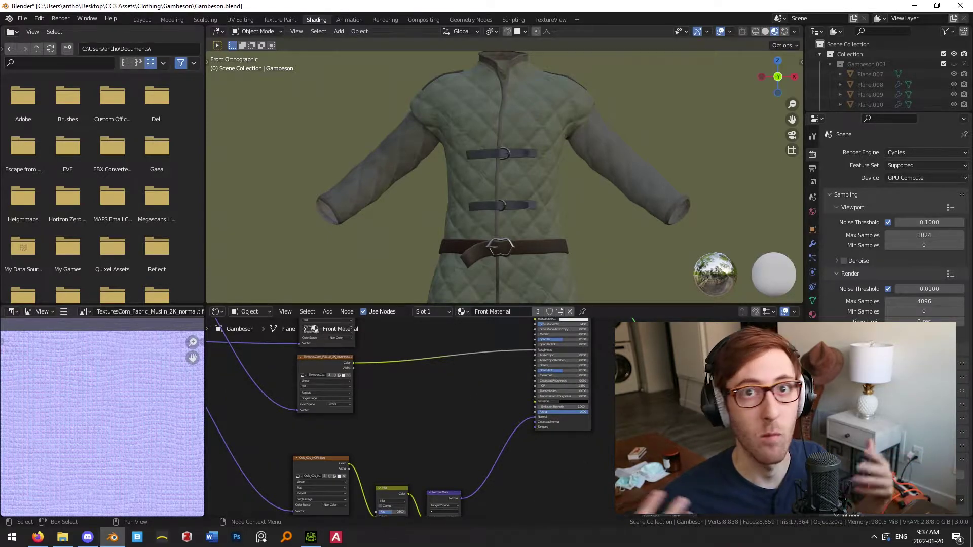
middle_click_drag(425, 325, 567, 396)
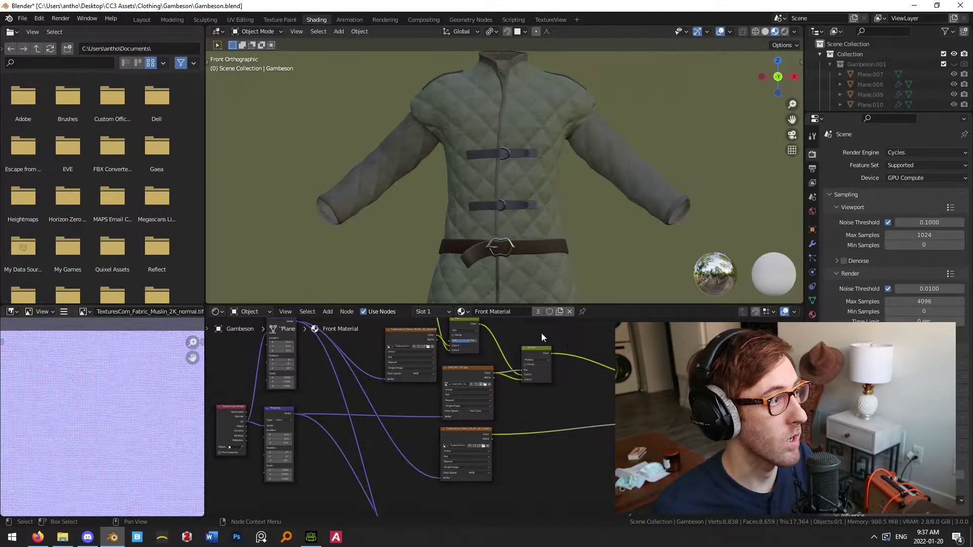
left_click(421, 20)
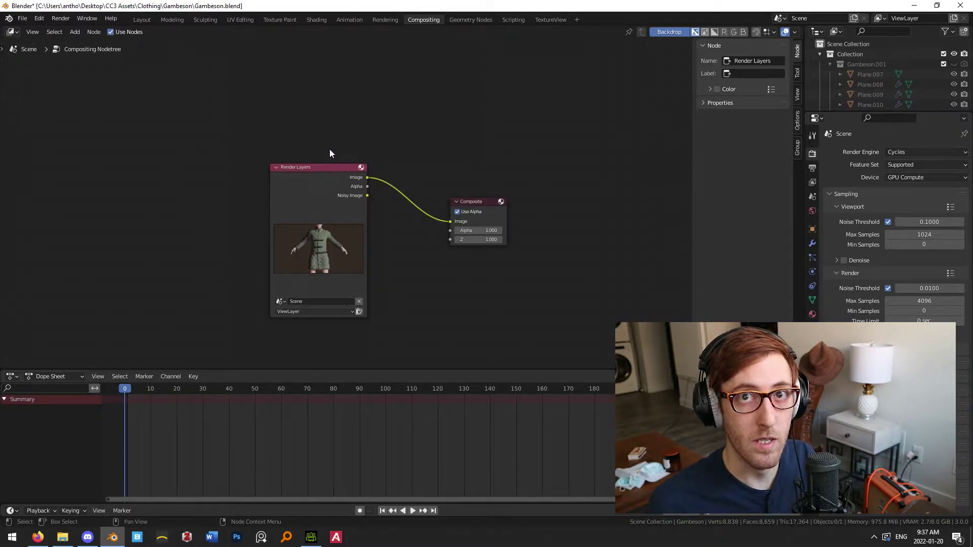
Delete Render Layers and Composite, then add an Image node loading Quilt_001_NORM.jpg.
left_click_drag(246, 126, 555, 315)
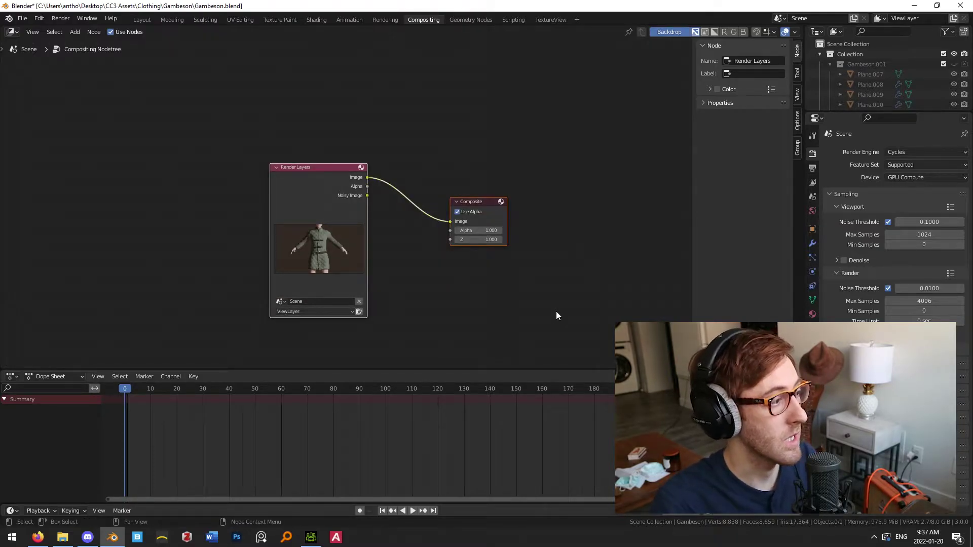
key("x")
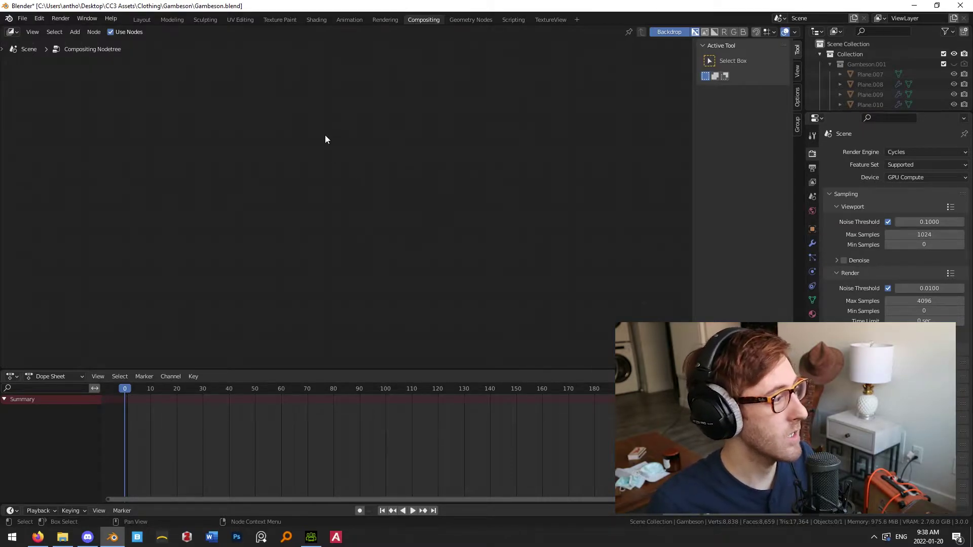
key("shift+a")
mouse_move(336, 164)
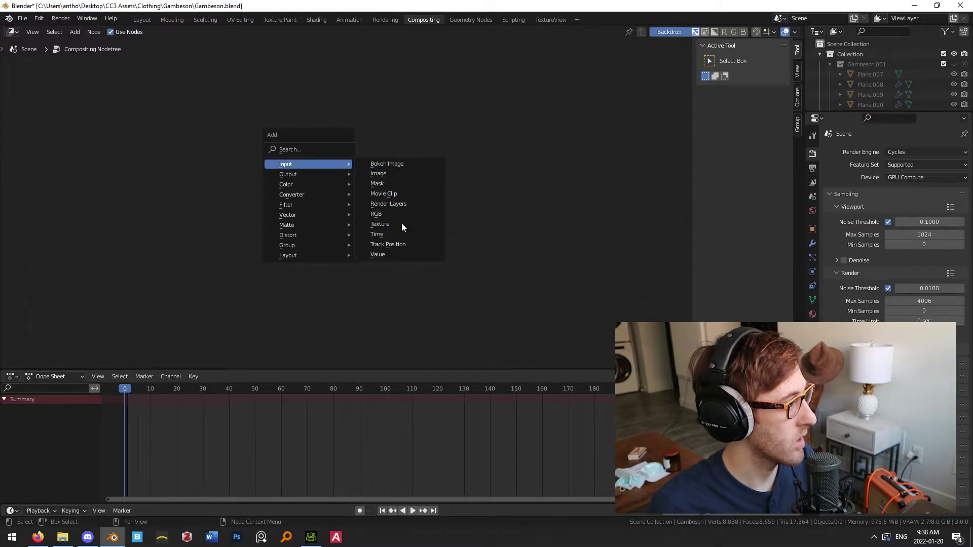
left_click(380, 175)
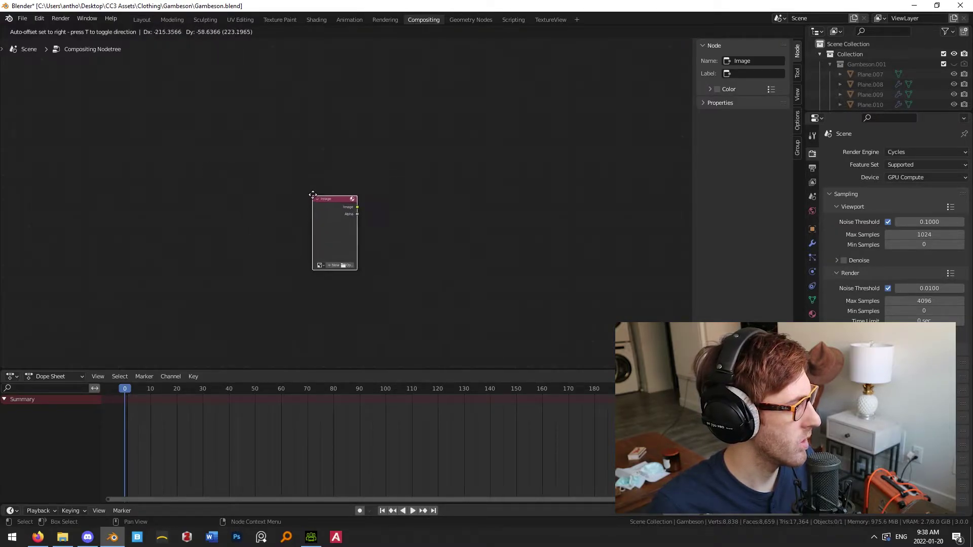
left_click(303, 189)
left_click(311, 254)
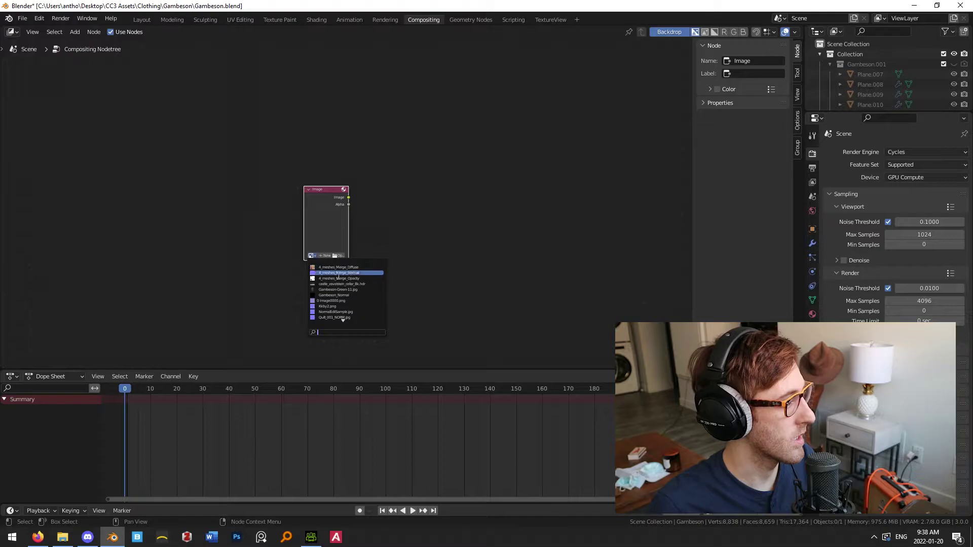
left_click(354, 317)
Duplicate the quilt Image node and load the muslin normal map into the copy.
middle_click_drag(394, 243, 437, 199)
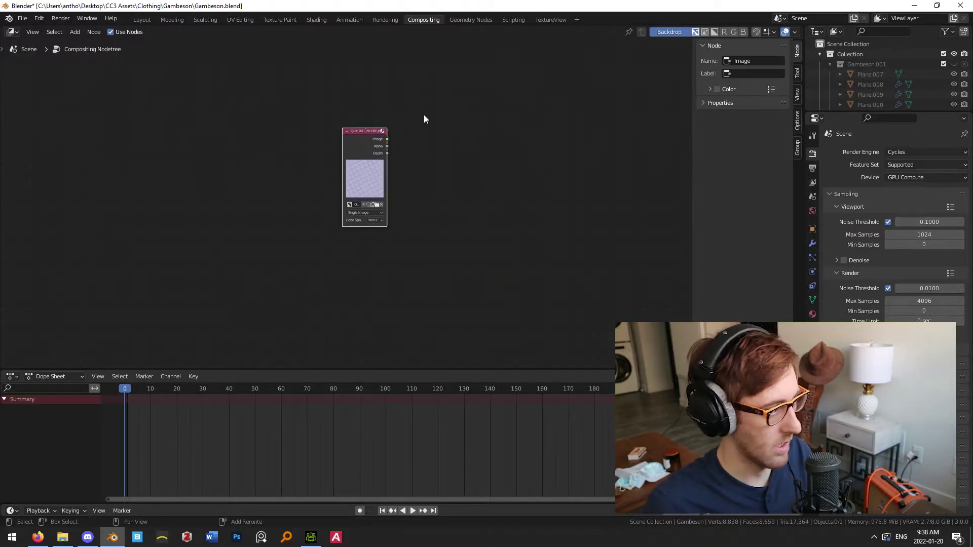
key("shift+d")
left_click(425, 229)
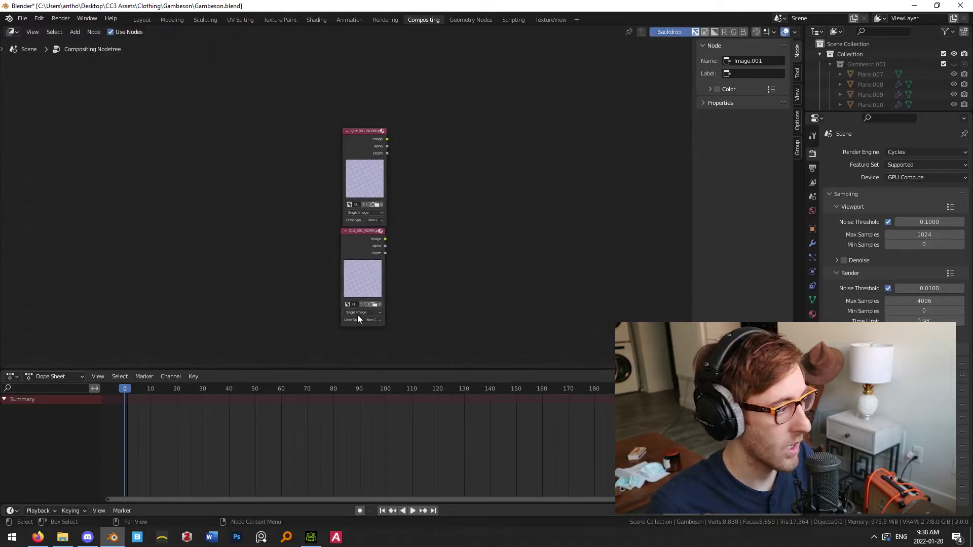
left_click(375, 320)
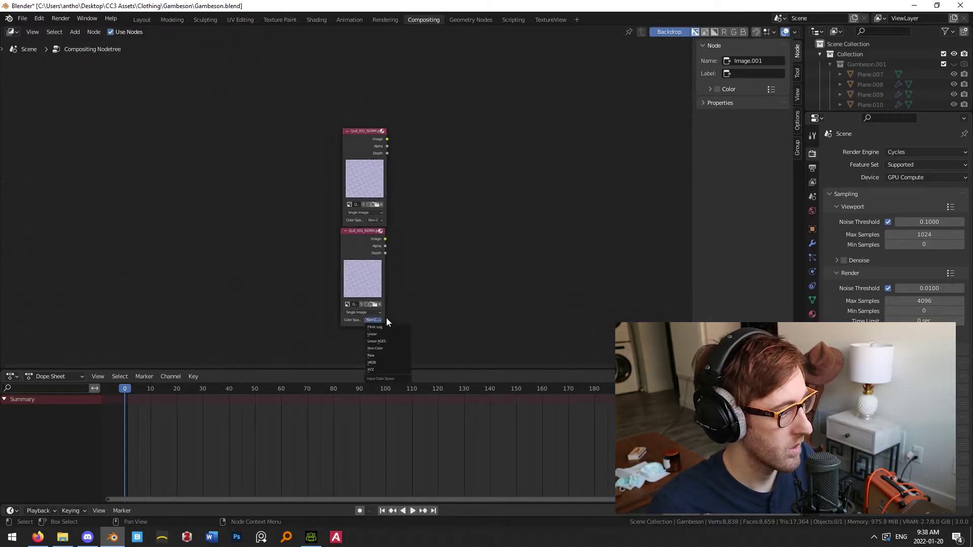
left_click(355, 305)
scroll(390, 341, "down", 2)
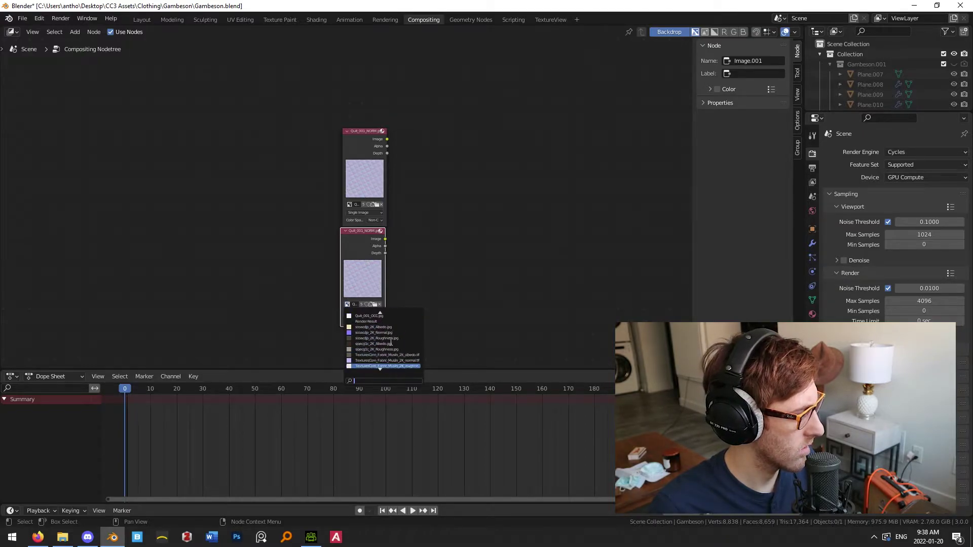
left_click(385, 361)
key("Home")
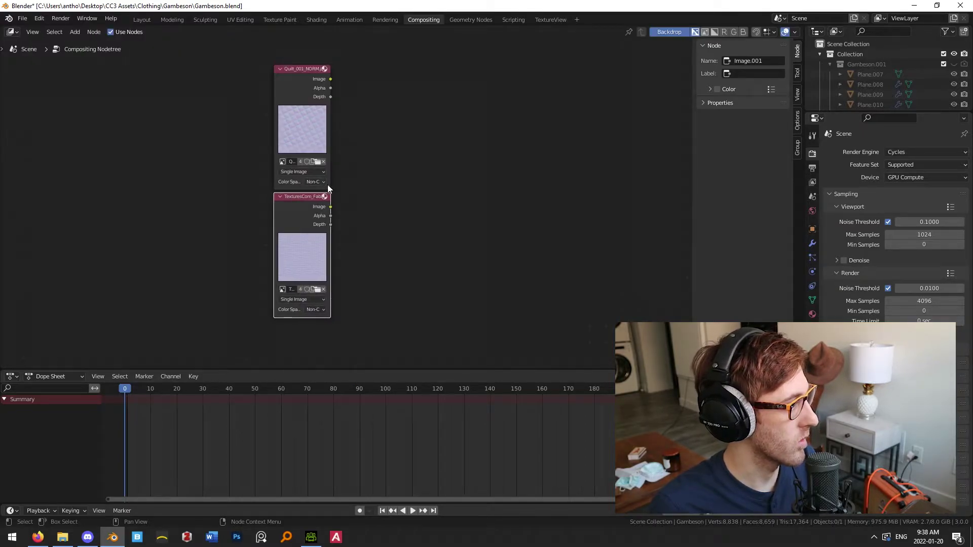
left_click(319, 181)
Set the quilt image's Color Space to sRGB and bring up the muslin image's Color Space options.
left_click(321, 236)
left_click(320, 309)
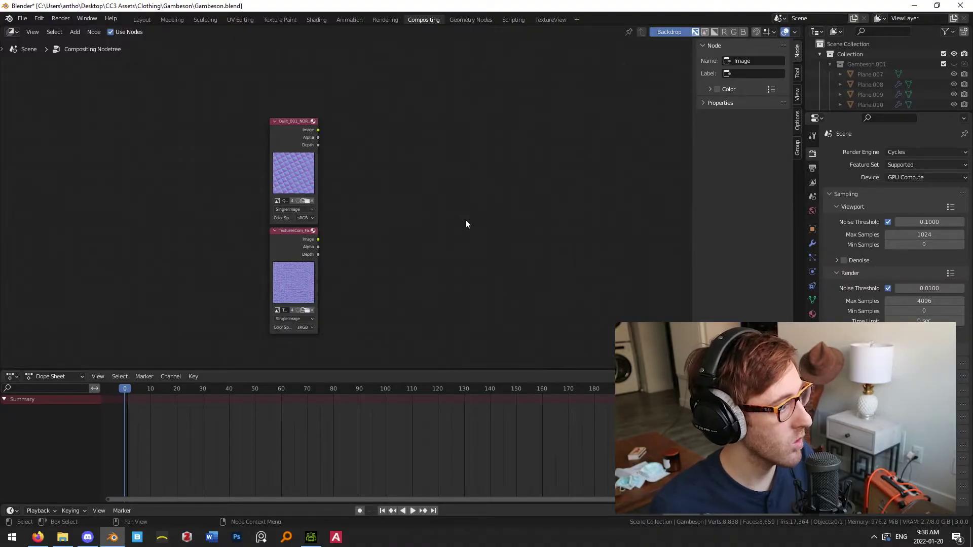
key("shift+a")
Add a Mix node at factor 0.5 fed by the quilt and muslin Image nodes.
mouse_move(461, 240)
key("space")
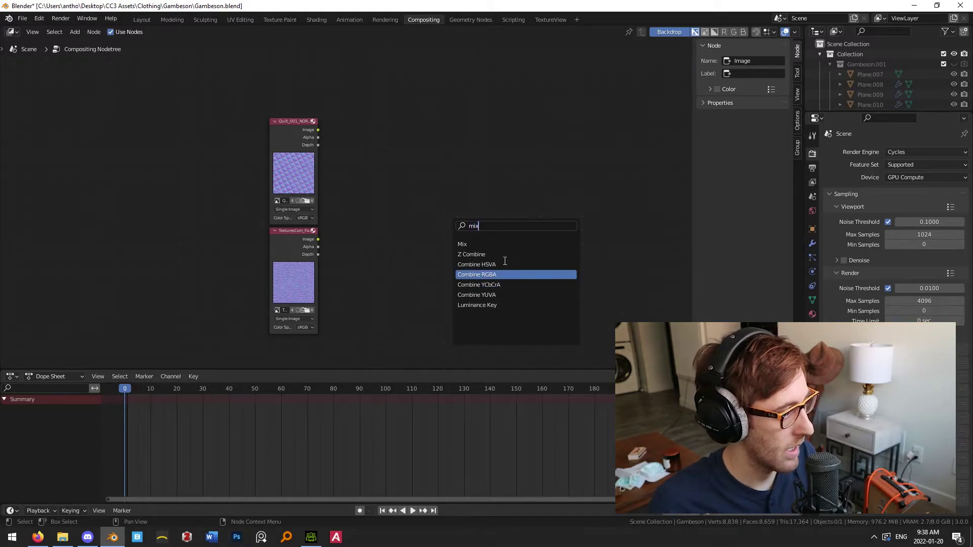
left_click(462, 243)
left_click(456, 223)
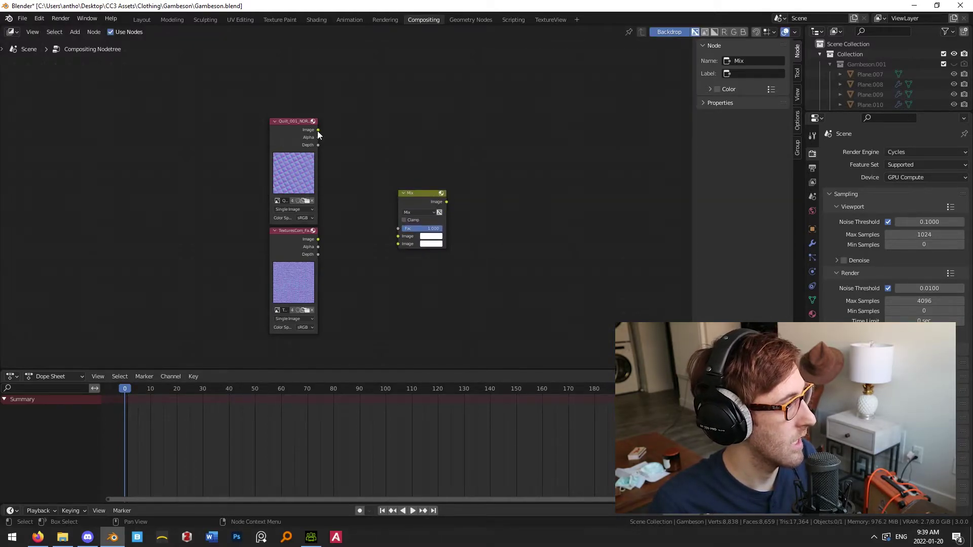
left_click_drag(318, 129, 397, 236)
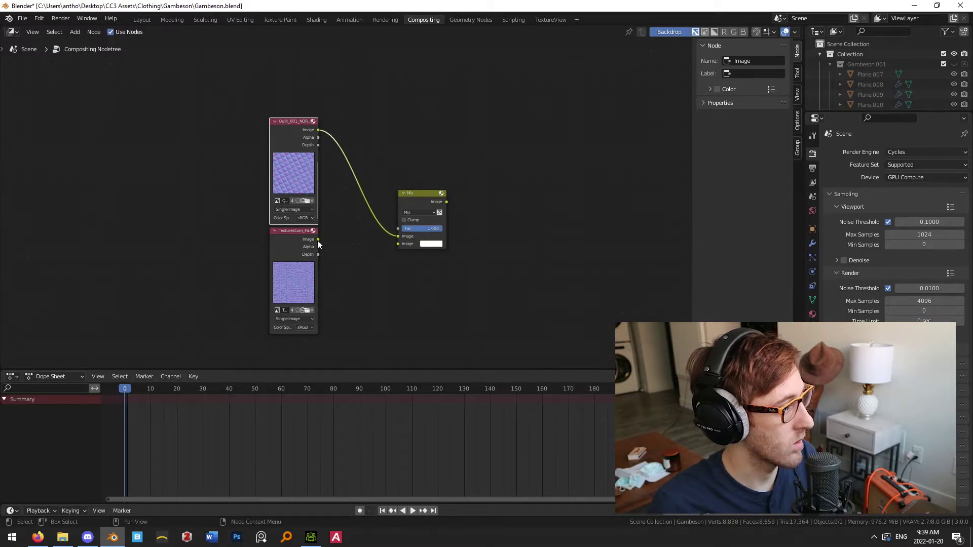
left_click_drag(318, 239, 399, 244)
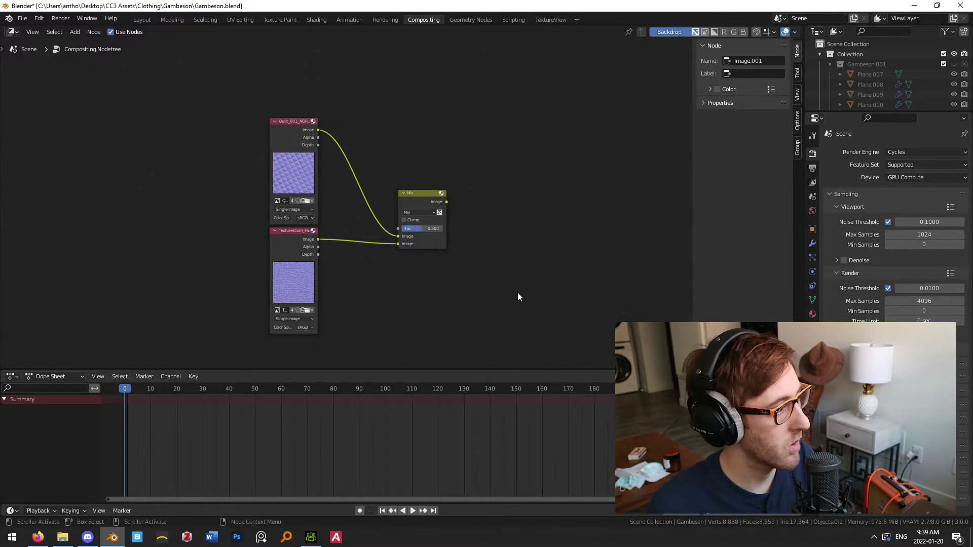
middle_click_drag(511, 294, 417, 297)
left_click_drag(351, 198, 358, 196)
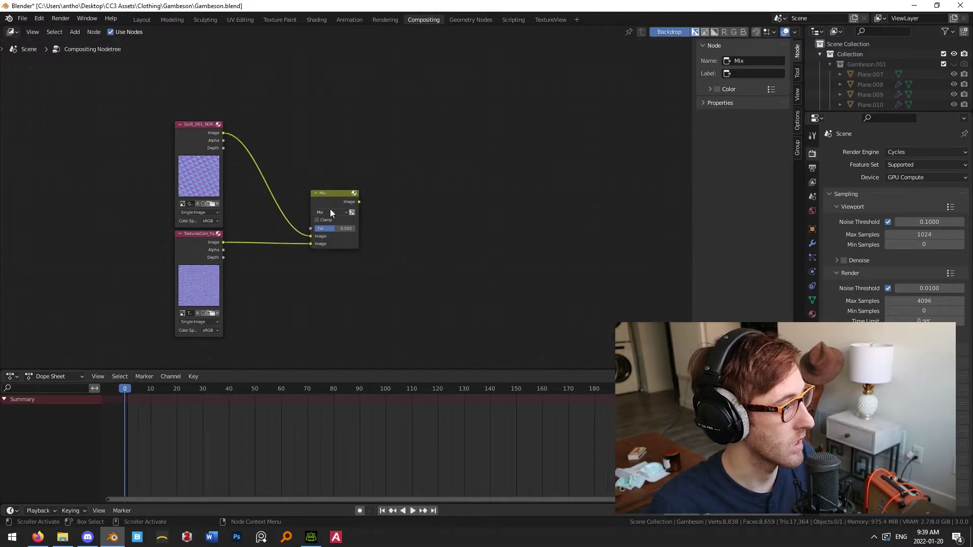
Add a File Output node right of the Mix node and connect the mixed image into it.
key("shift+a")
left_click(527, 238)
key("Escape")
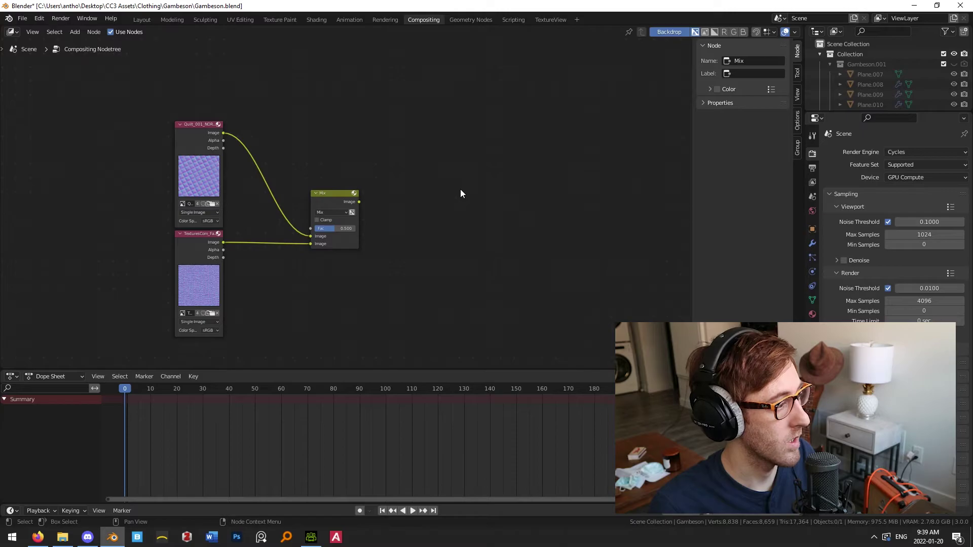
right_click(460, 190)
key("shift+a")
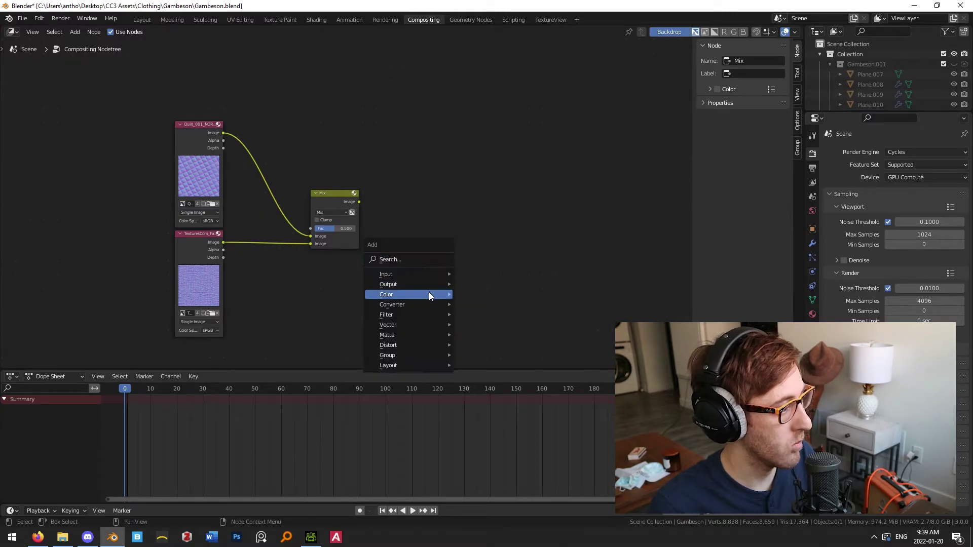
mouse_move(432, 284)
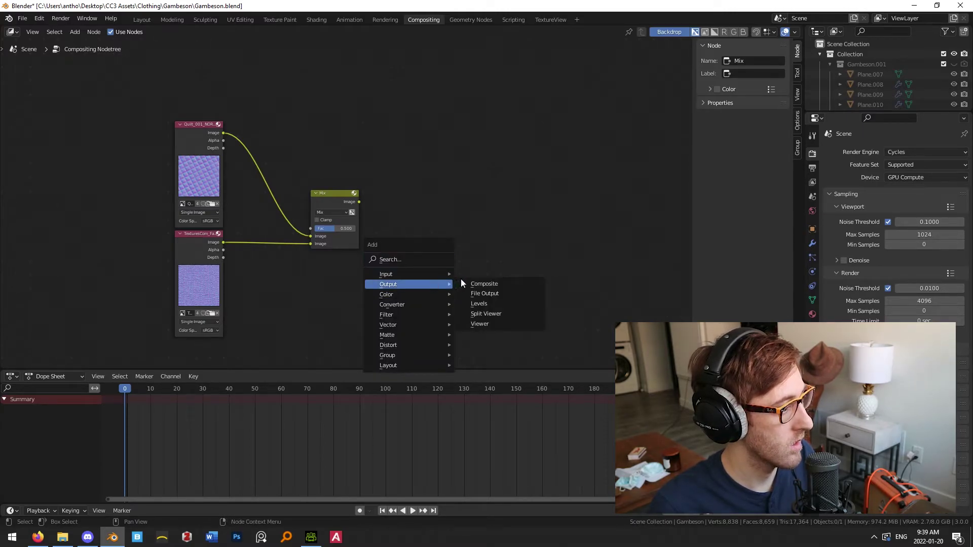
left_click(505, 293)
left_click(466, 189)
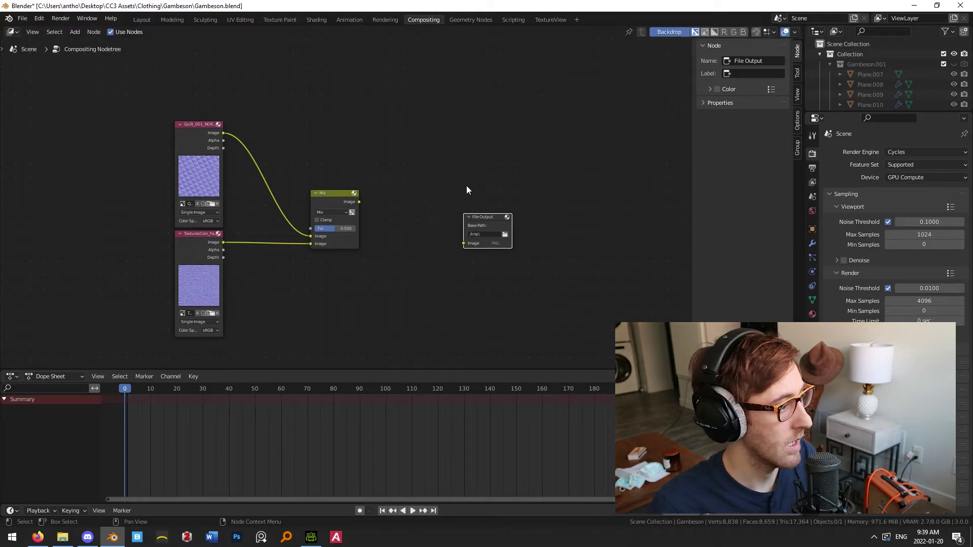
scroll(501, 259, "up", 1)
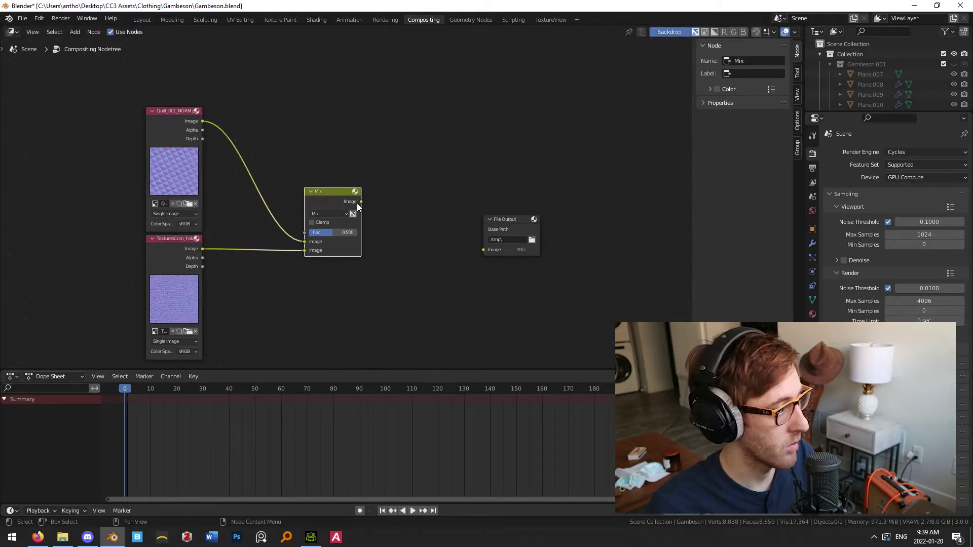
left_click_drag(361, 201, 484, 250)
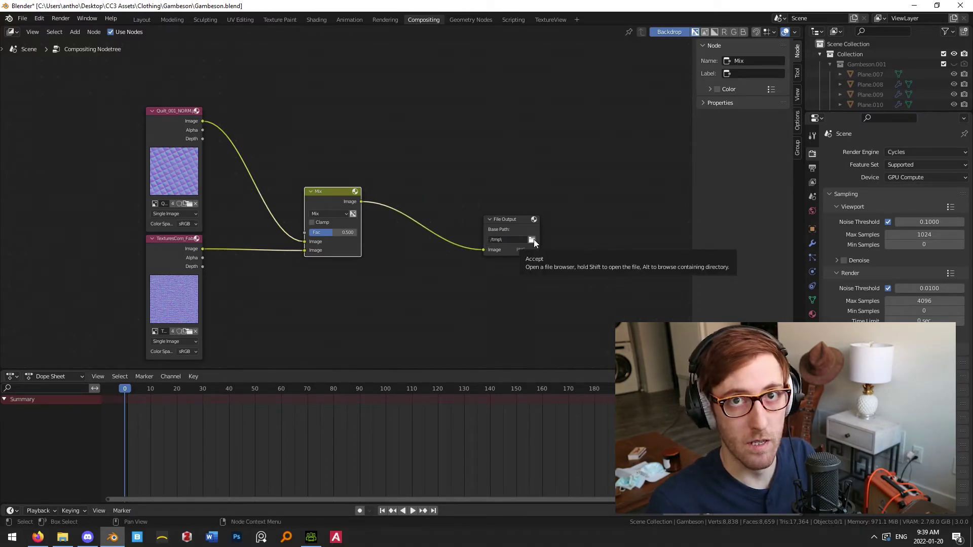
key("super+e")
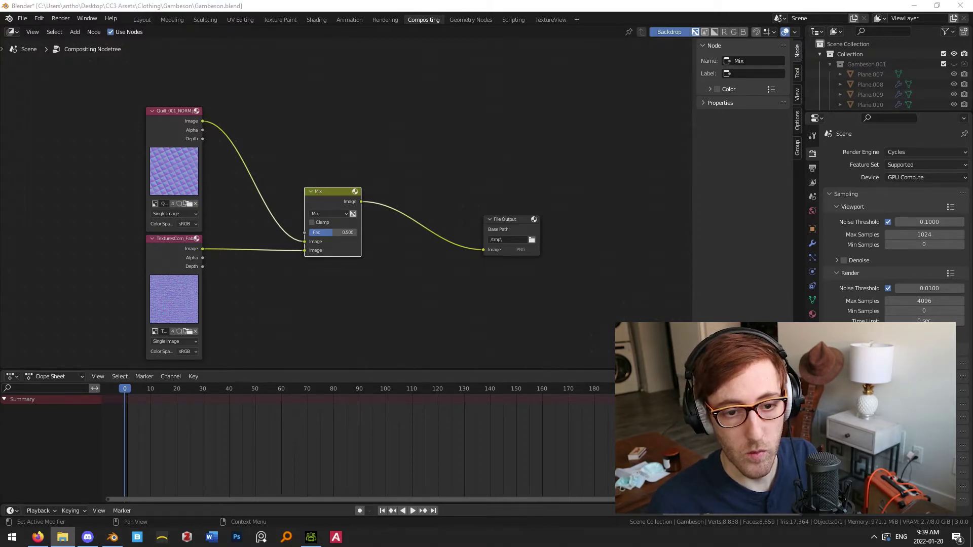
Point the File Output's path to the Desktop's File folder and edit the output filename.
left_click(530, 240)
left_click(127, 244)
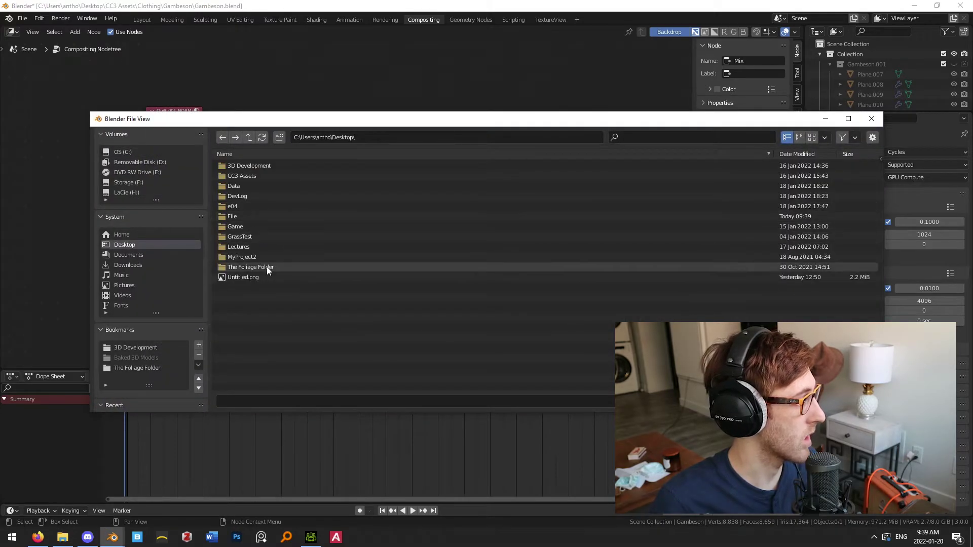
double_click(240, 217)
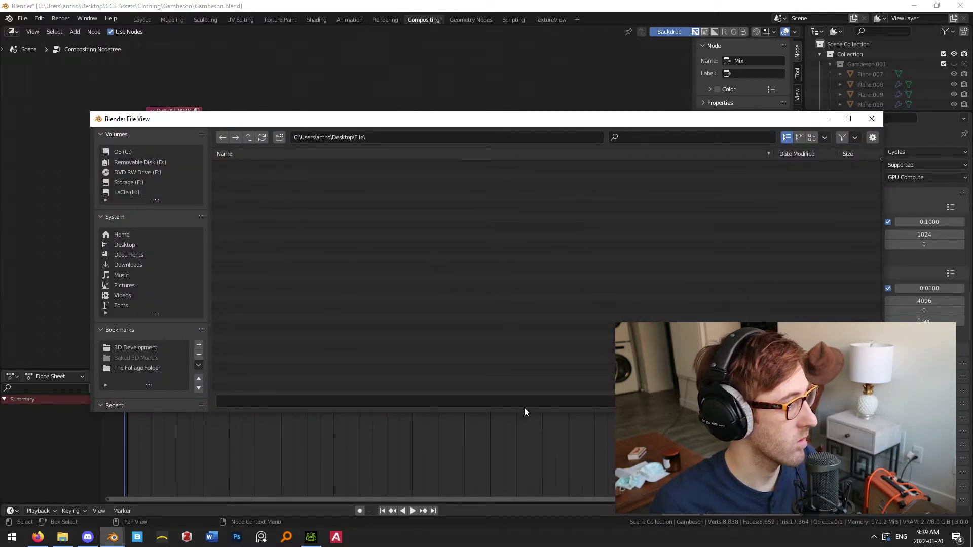
left_click(220, 401)
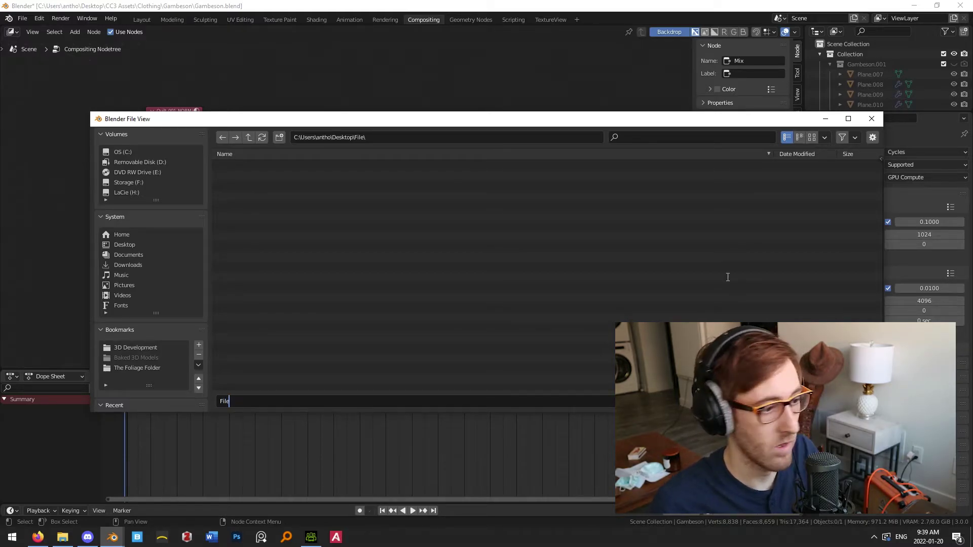
Accept the Desktop File folder as the output path and centre the node tree.
key("Return")
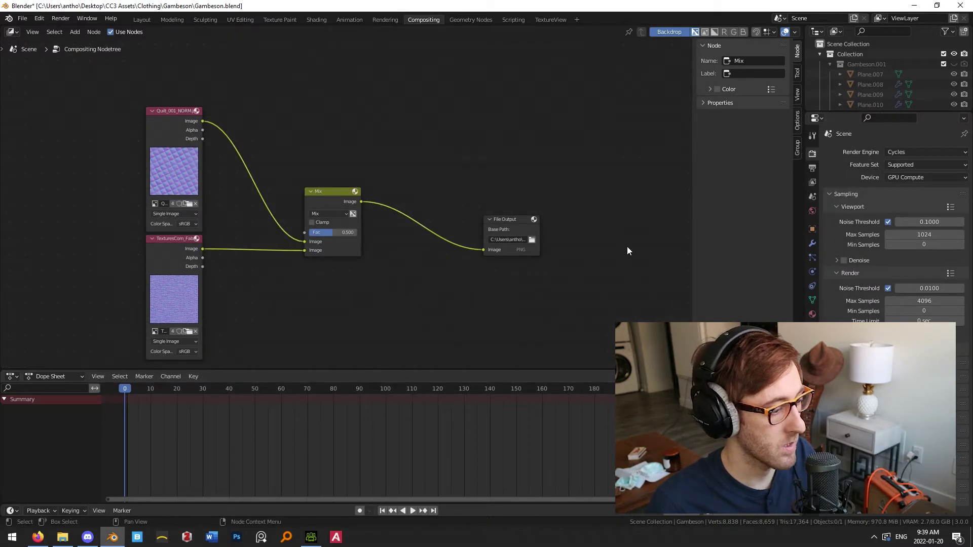
middle_click_drag(628, 247, 649, 238)
scroll(649, 238, "down", 1)
middle_click_drag(476, 187, 507, 179)
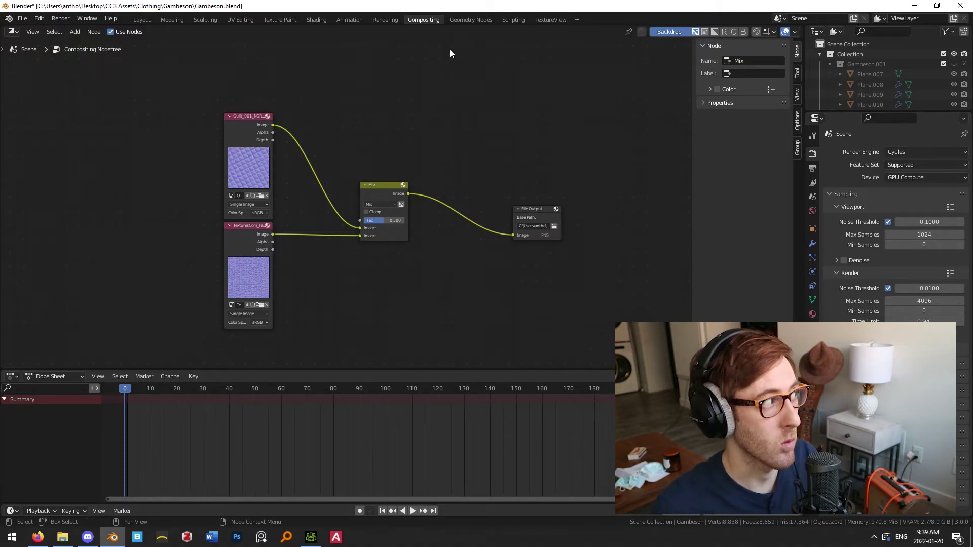
middle_click_drag(503, 174, 537, 165)
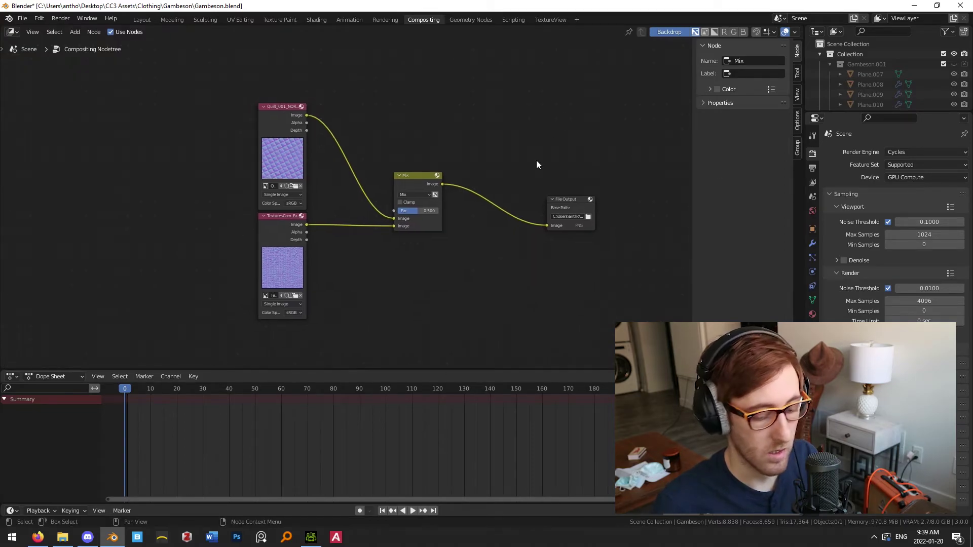
Render with F12 to write the mixed normal map, then centre File Explorer on the Desktop.
key("F12")
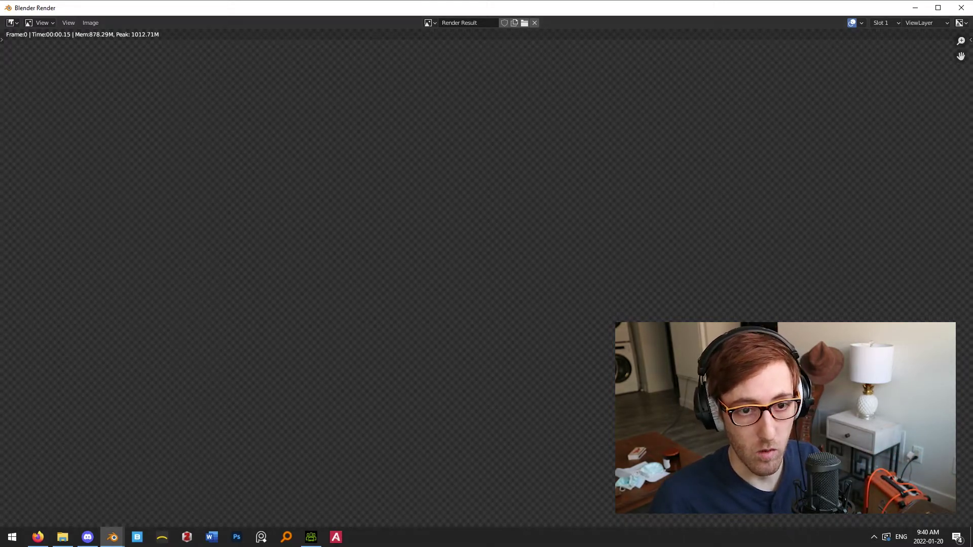
key("super+e")
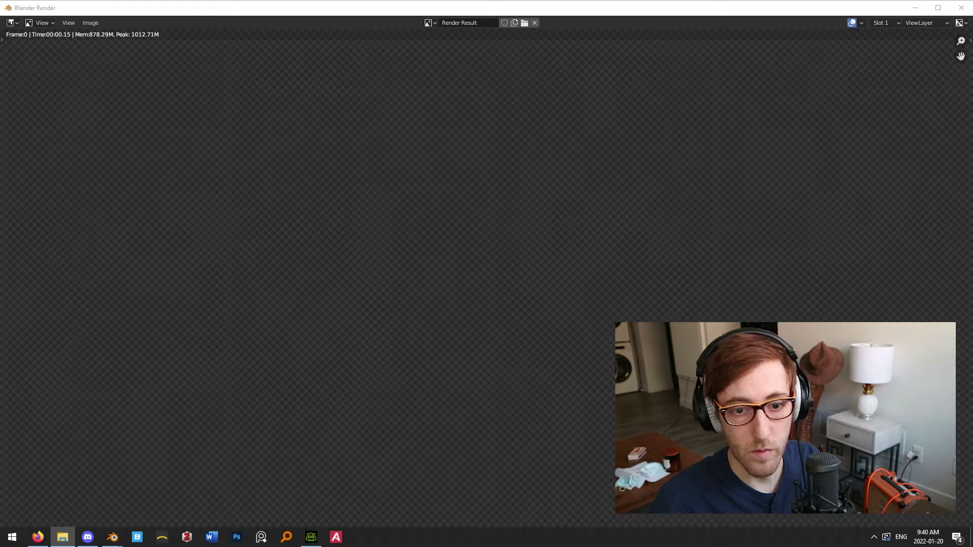
left_click_drag(777, 87, 430, 92)
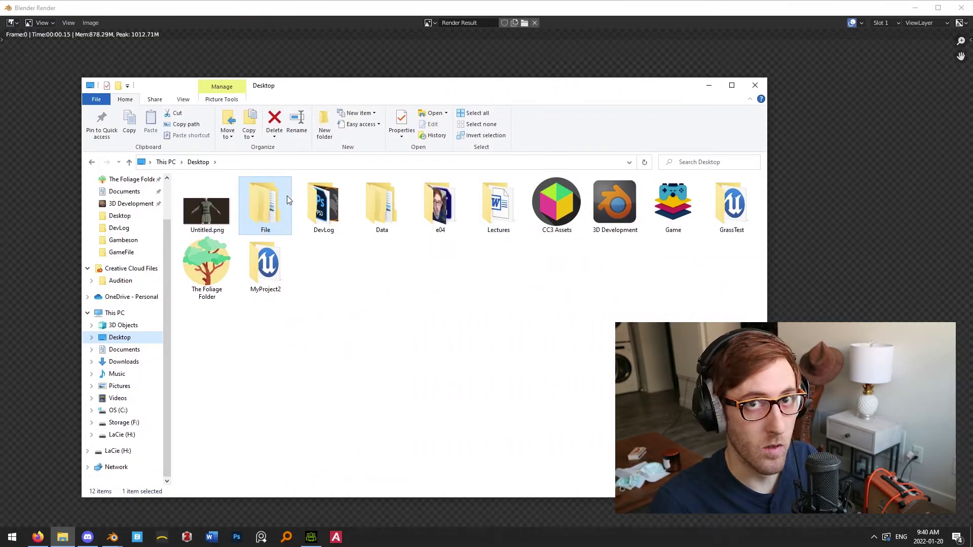
Open Image0000.png from Desktop\File\File in the Photos image viewer.
double_click(287, 199)
double_click(224, 205)
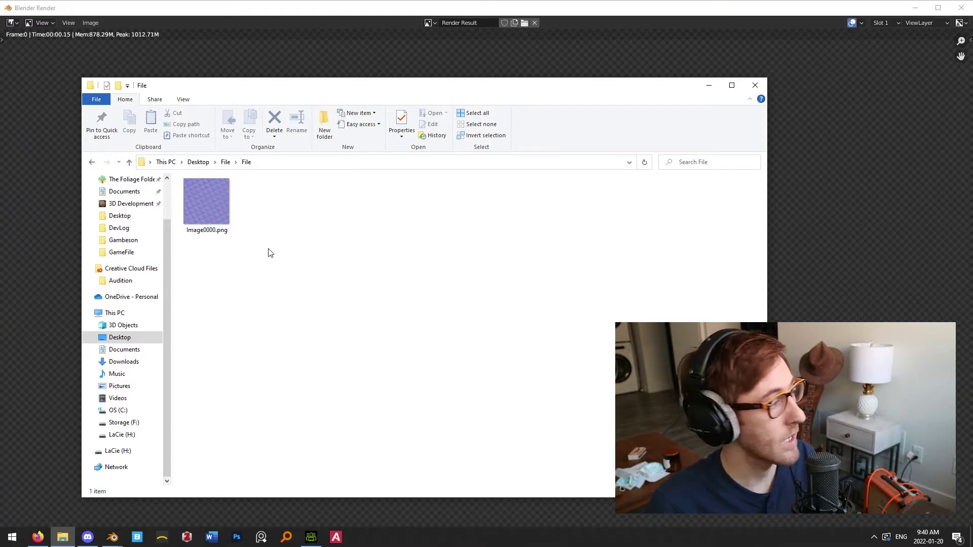
double_click(213, 210)
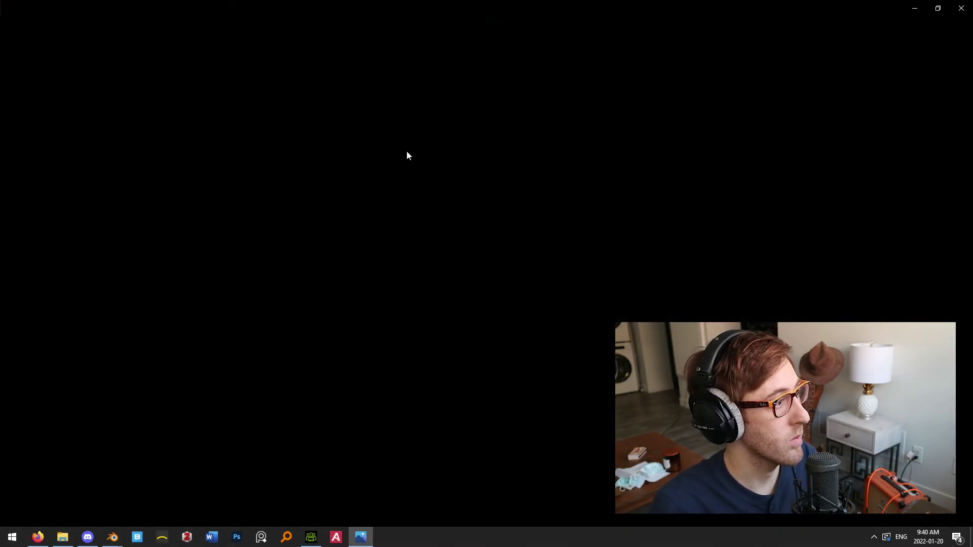
Zoom Image0000.png to about 194% to inspect the quilted-diamond and weave patterns.
scroll(527, 273, "up", 4)
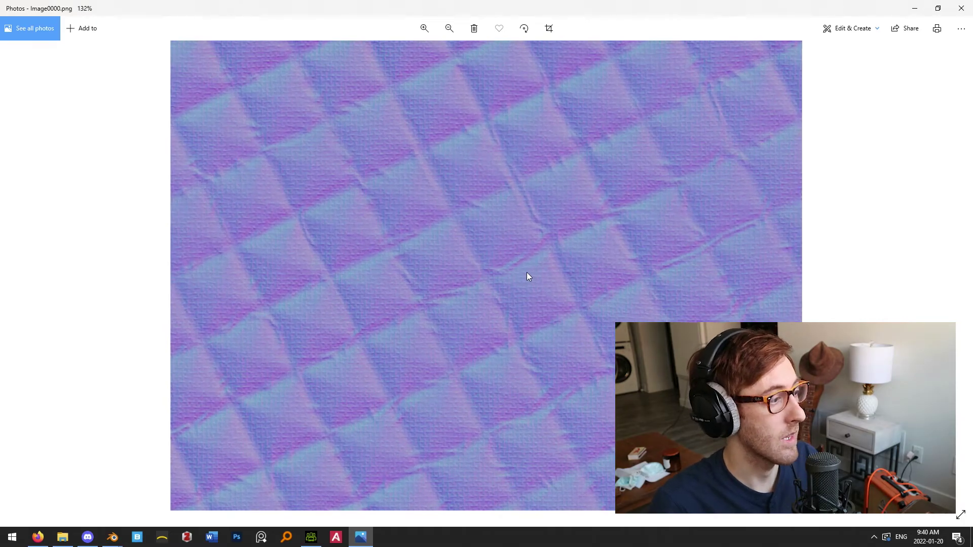
scroll(527, 276, "up", 1)
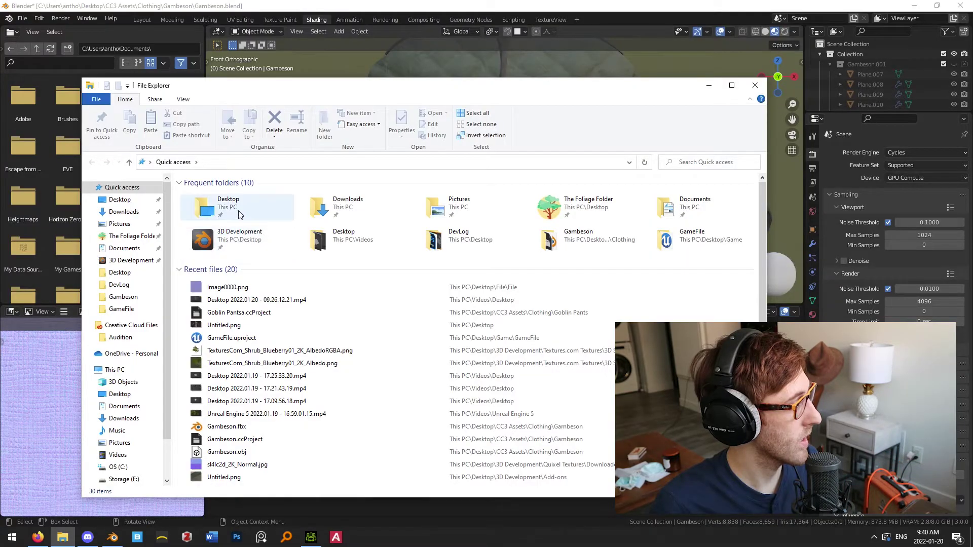
Add Image0000.png from Desktop\File\File to the Front Material as an image texture node.
double_click(233, 204)
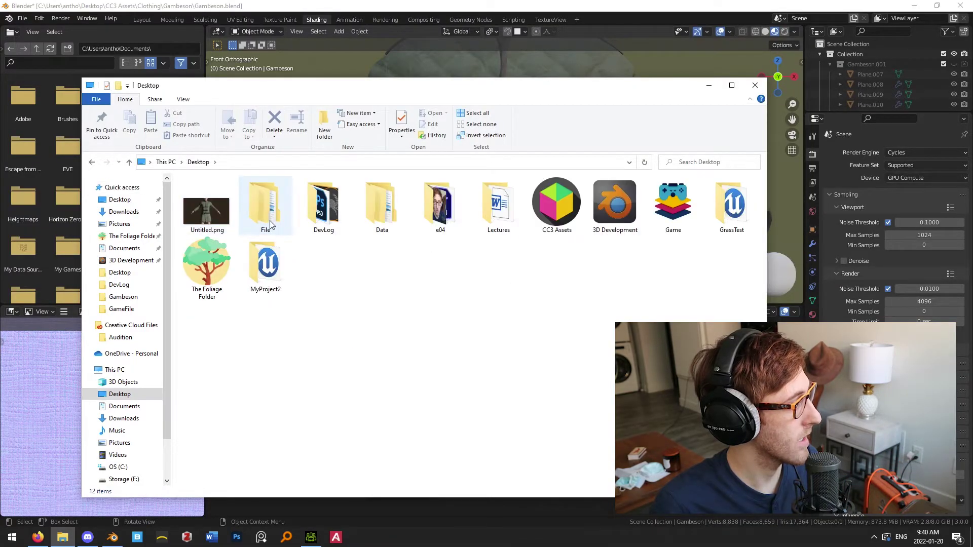
double_click(270, 225)
left_click(755, 85)
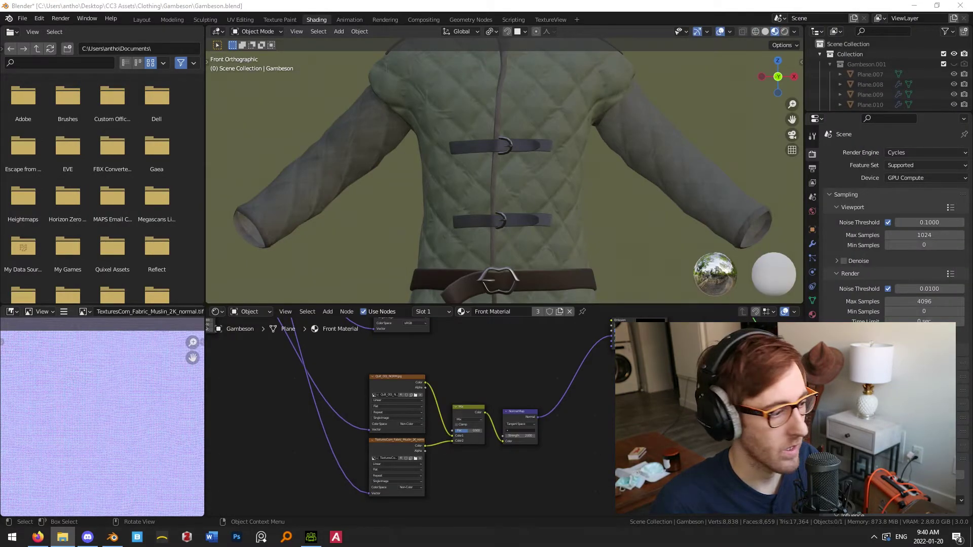
left_click_drag(540, 491, 539, 489)
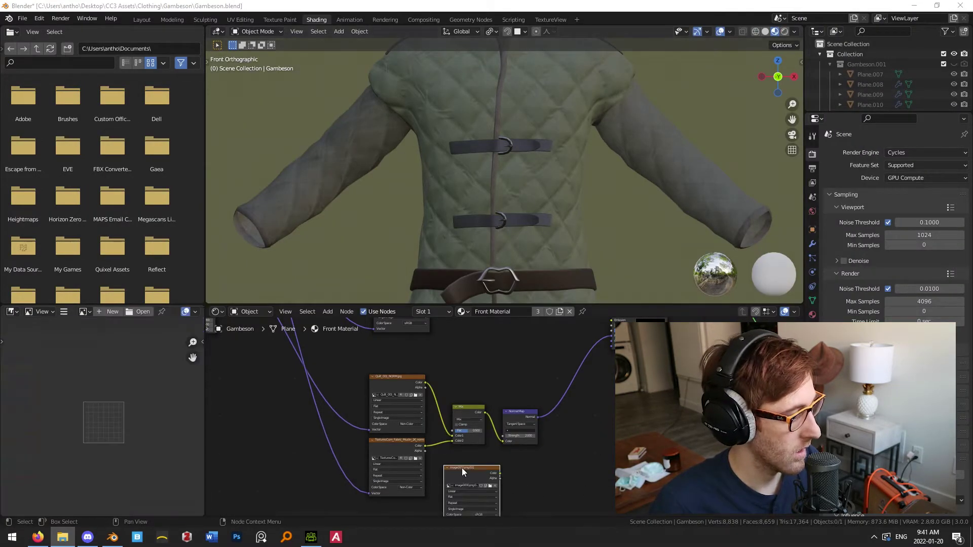
middle_click_drag(564, 451, 503, 436)
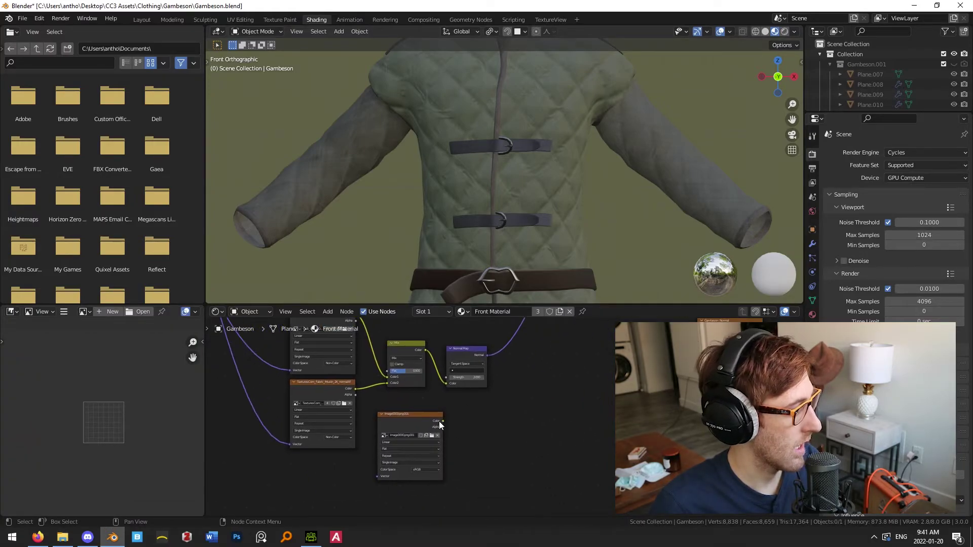
Link the image's Color into the Normal Map node and set its colour space to Non-Color.
left_click_drag(441, 421, 522, 353)
left_click(429, 469)
left_click(432, 501)
left_click(535, 462)
scroll(588, 149, "down", 5)
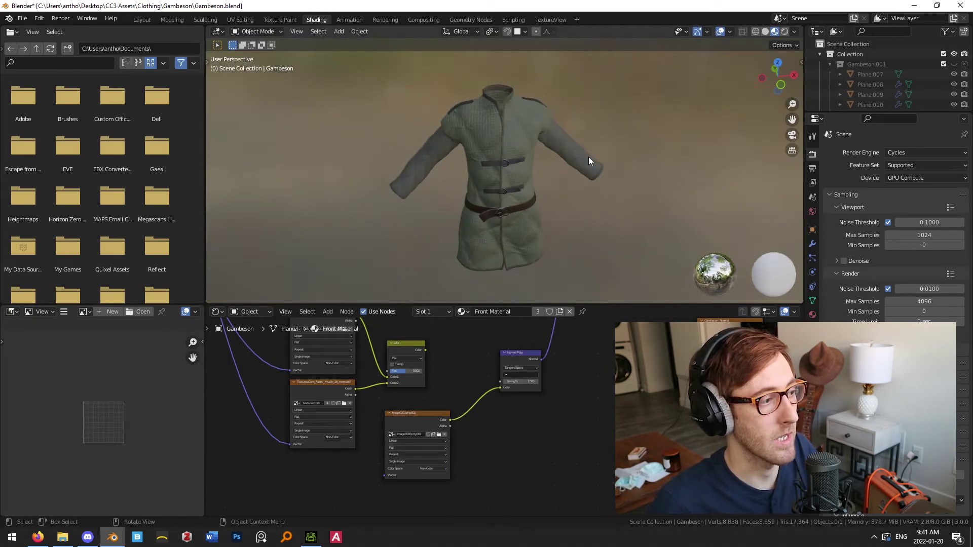
scroll(590, 166, "up", 5)
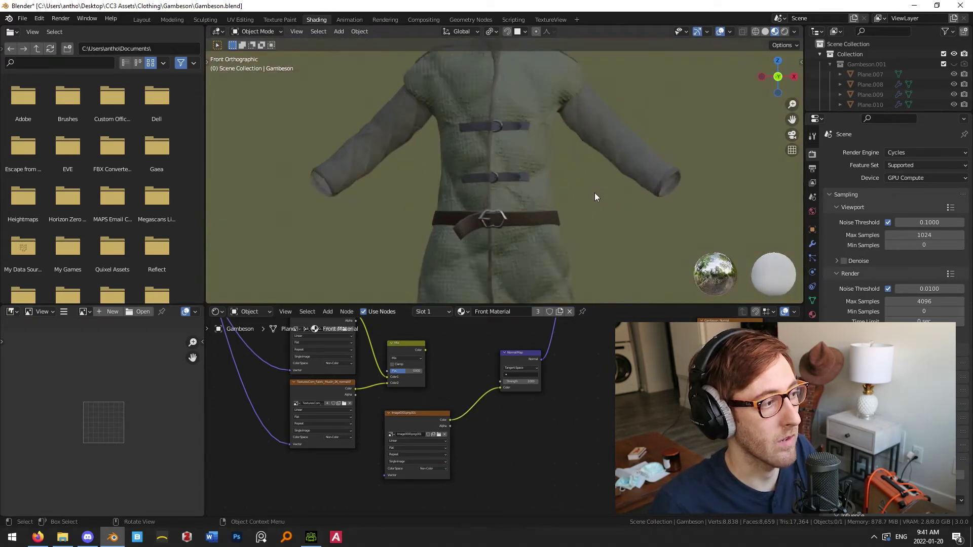
left_click(552, 165)
scroll(552, 165, "down", 5)
scroll(552, 165, "up", 8)
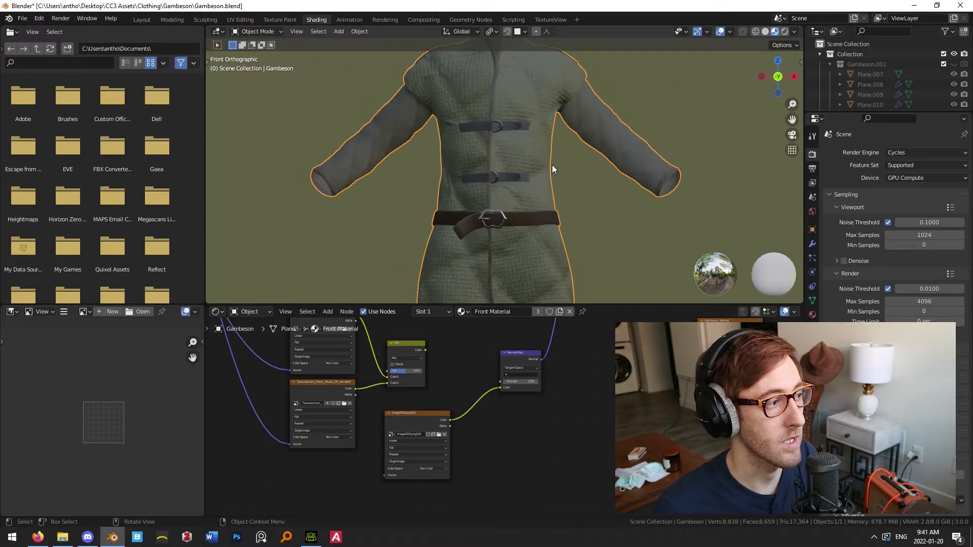
middle_click_drag(548, 236, 553, 176)
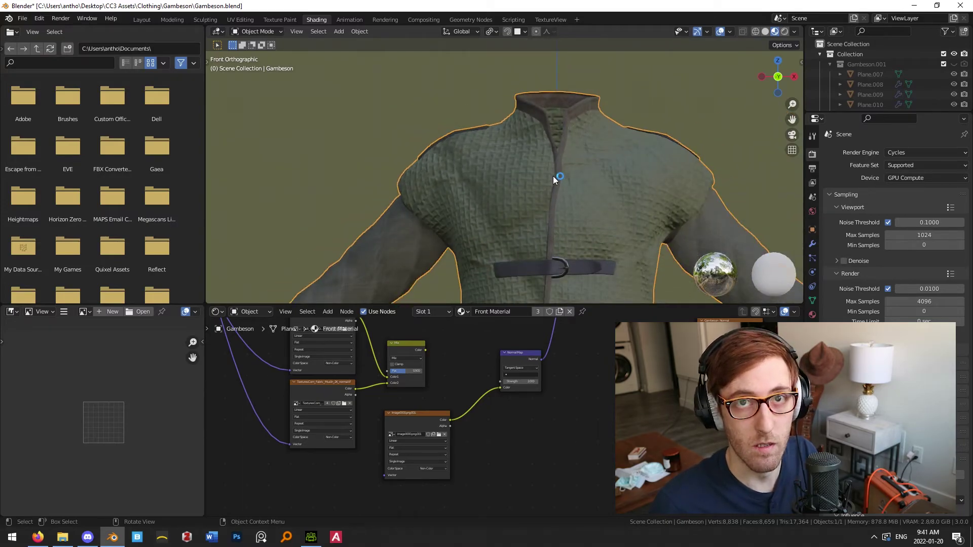
scroll(553, 175, "down", 6)
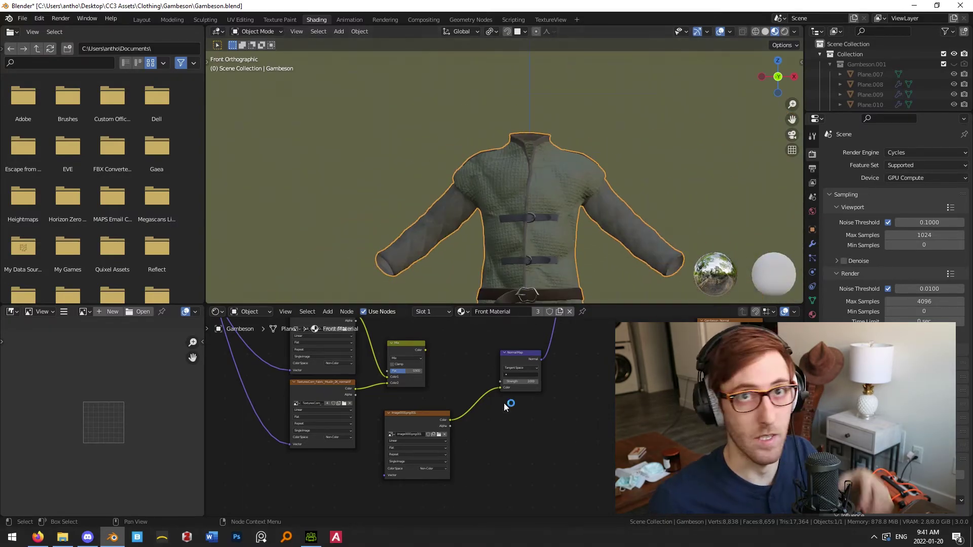